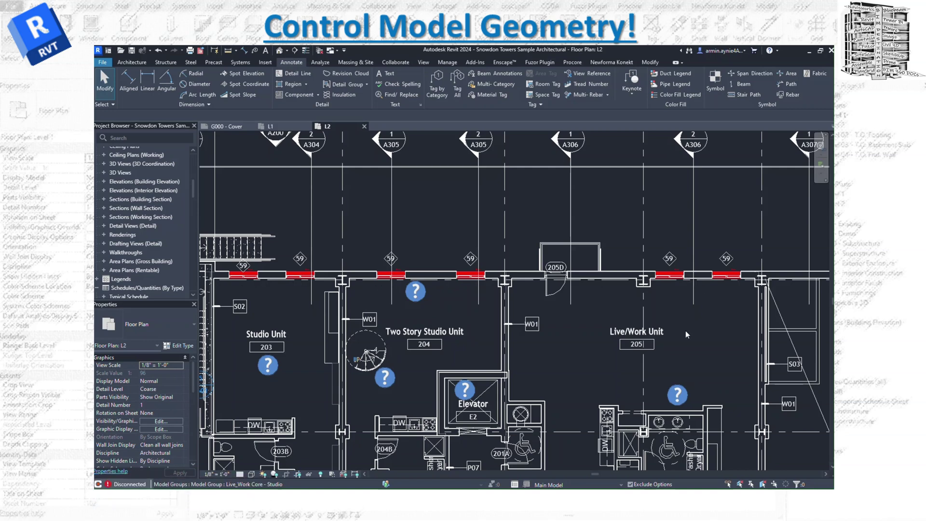
Check the graphic overrides applied to the Windows model category in the Visibility/Graphic Overrides of floor plan L2
{"action": "key", "text": "v"}
{"action": "key", "text": "g"}
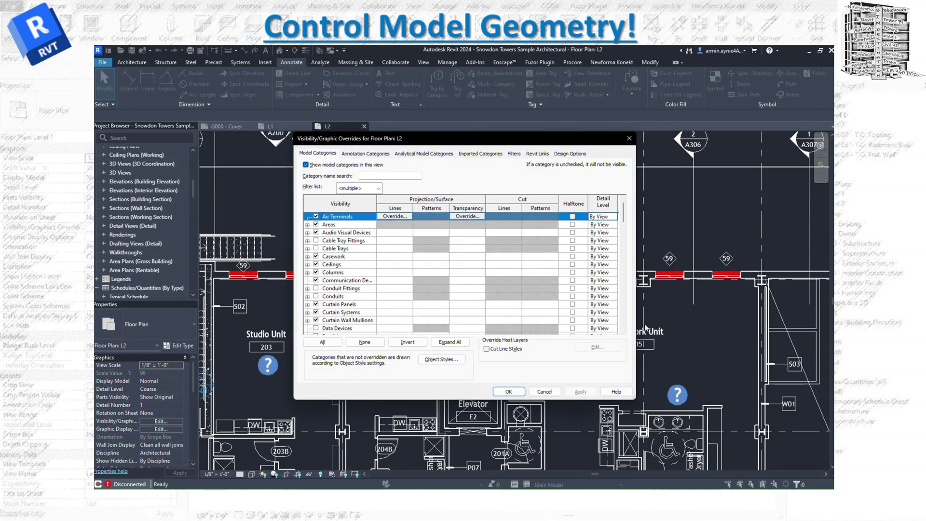
{"action": "scroll", "coordinate": [358, 285], "scroll_direction": "down", "scroll_amount": 1}
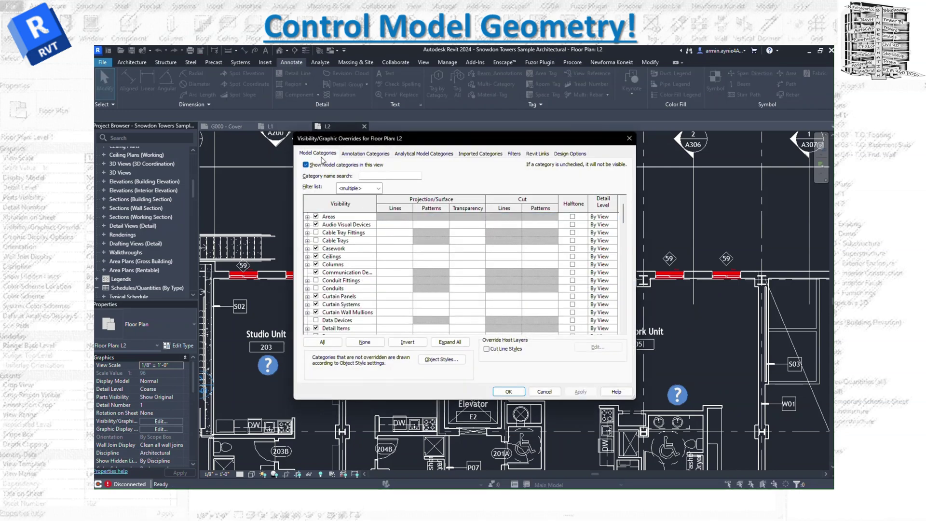
{"action": "scroll", "coordinate": [352, 295], "scroll_direction": "down", "scroll_amount": 20}
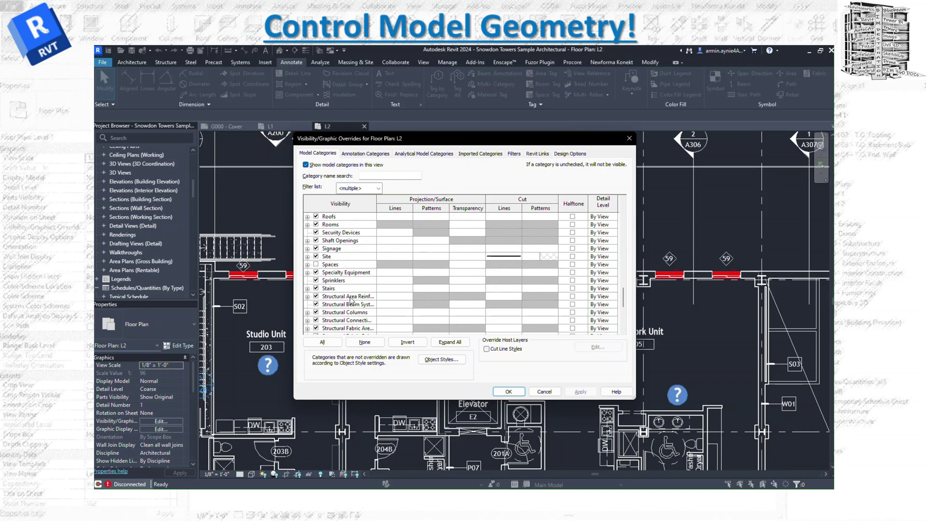
{"action": "scroll", "coordinate": [350, 299], "scroll_direction": "down", "scroll_amount": 13}
{"action": "scroll", "coordinate": [350, 299], "scroll_direction": "down", "scroll_amount": 3}
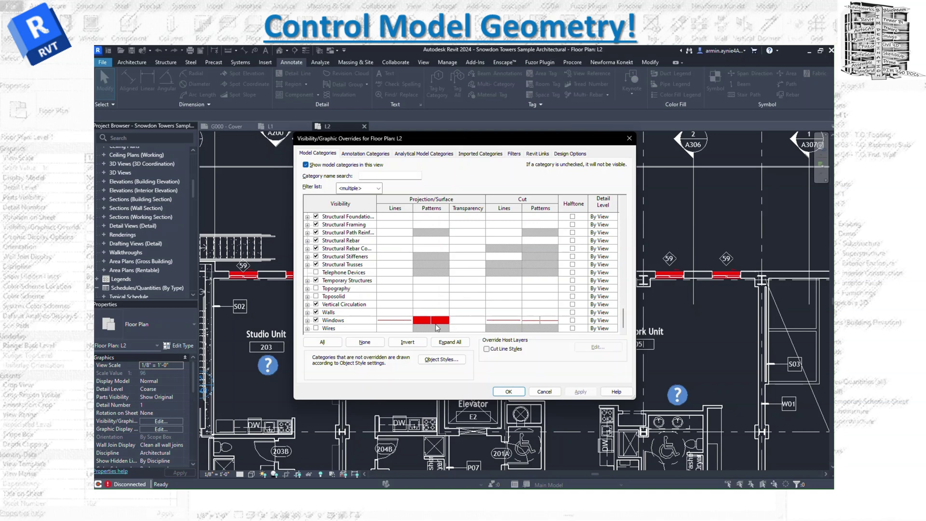
{"action": "left_click", "coordinate": [508, 391]}
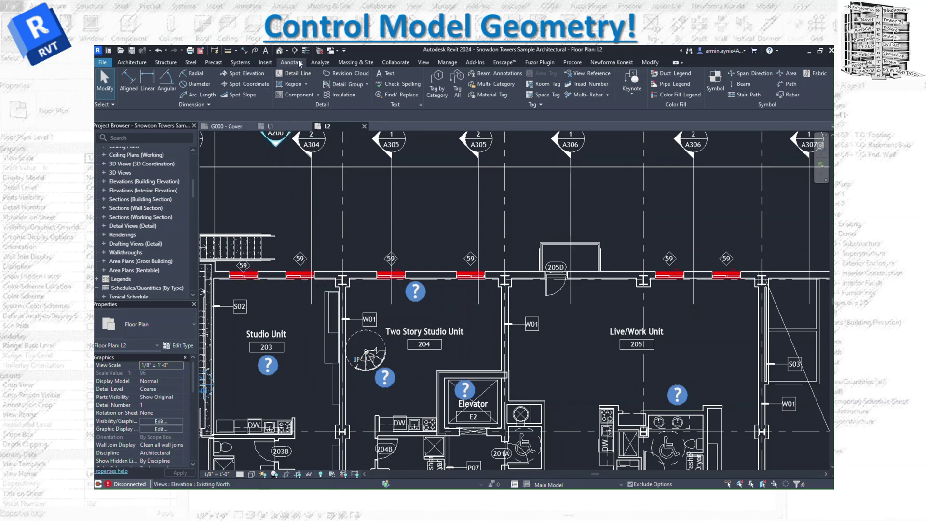
Place one continuous aligned dimension string through the centers of the six red windows, setting it above the exterior wall
{"action": "left_click", "coordinate": [128, 82]}
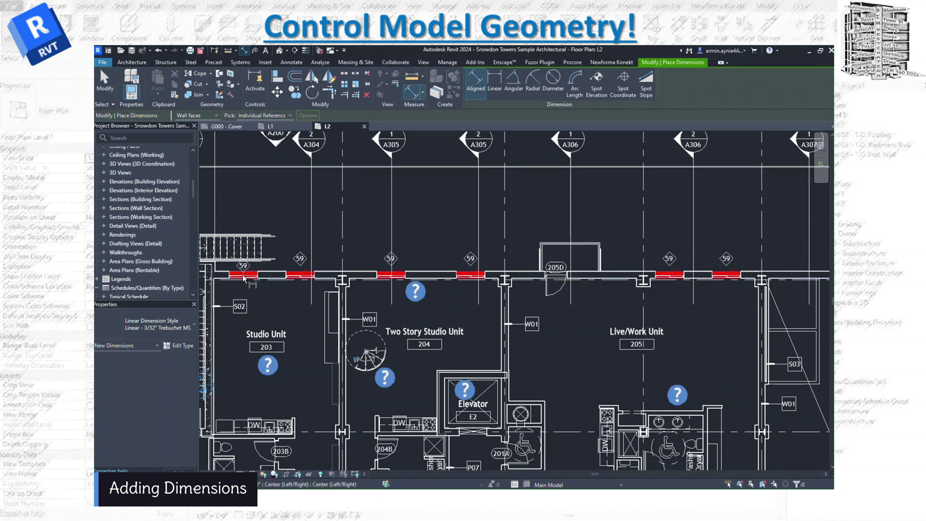
{"action": "left_click", "coordinate": [243, 277]}
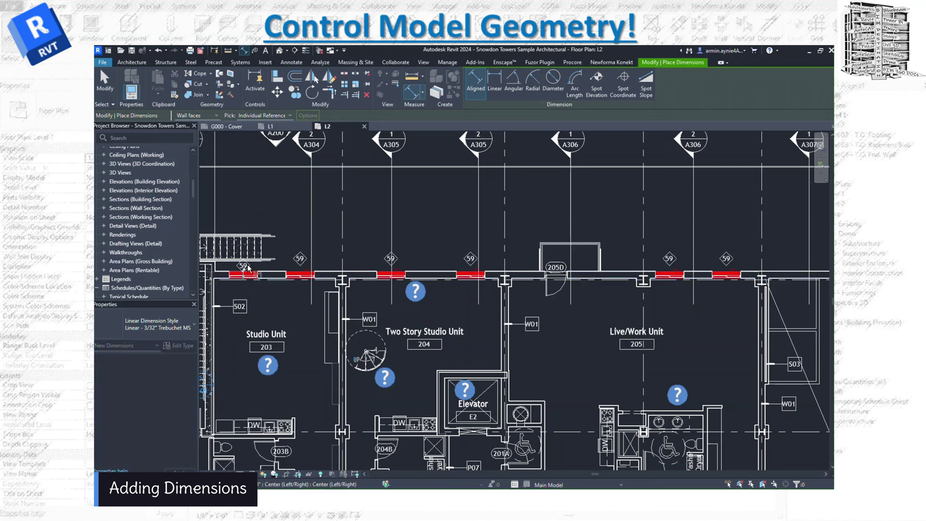
{"action": "left_click", "coordinate": [300, 275]}
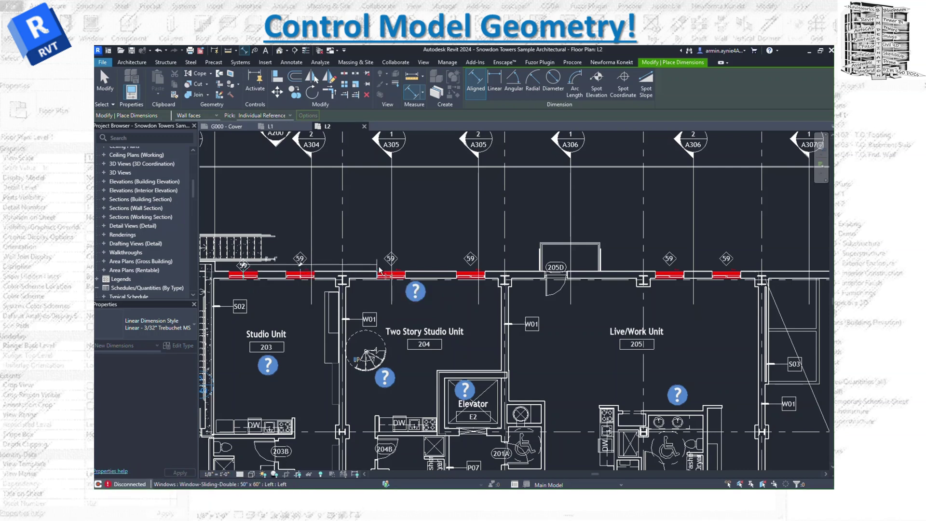
{"action": "left_click", "coordinate": [391, 276]}
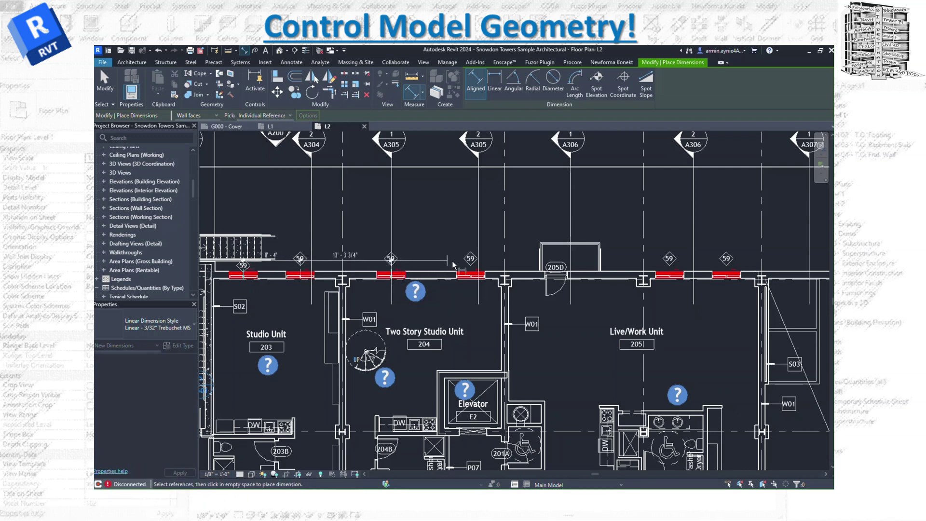
{"action": "left_click", "coordinate": [471, 276]}
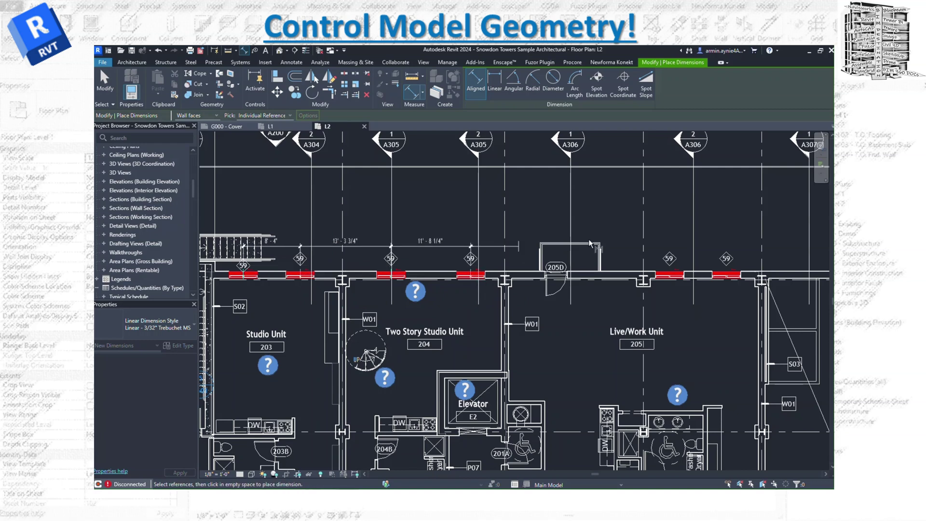
{"action": "left_click", "coordinate": [671, 276]}
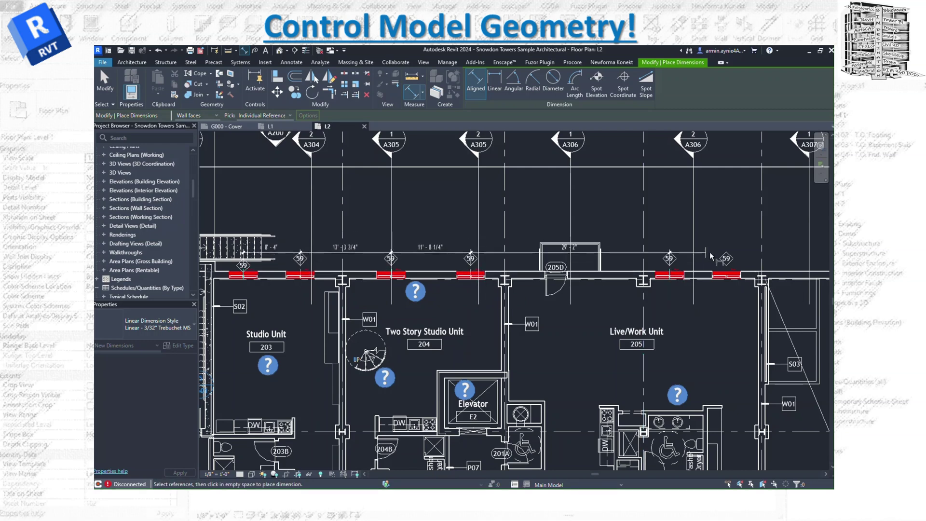
{"action": "left_click", "coordinate": [727, 276]}
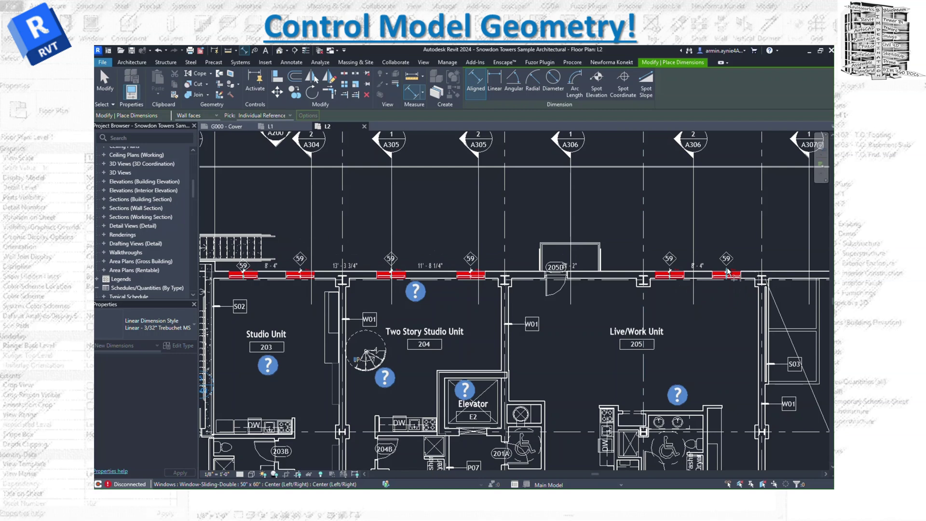
{"action": "left_click", "coordinate": [752, 221]}
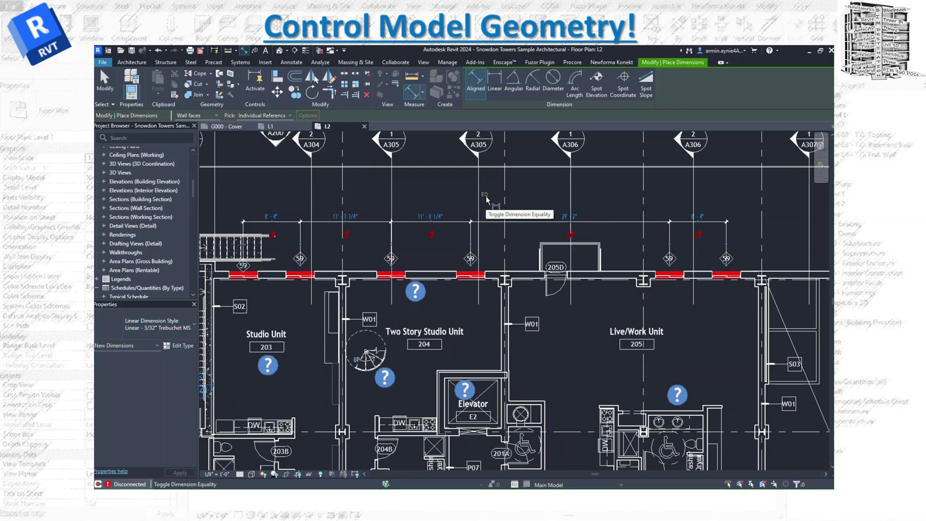
Make the segments of the window dimension string equal, accept the overlapping-inserts warning, and end the dimension command
{"action": "left_click", "coordinate": [485, 196]}
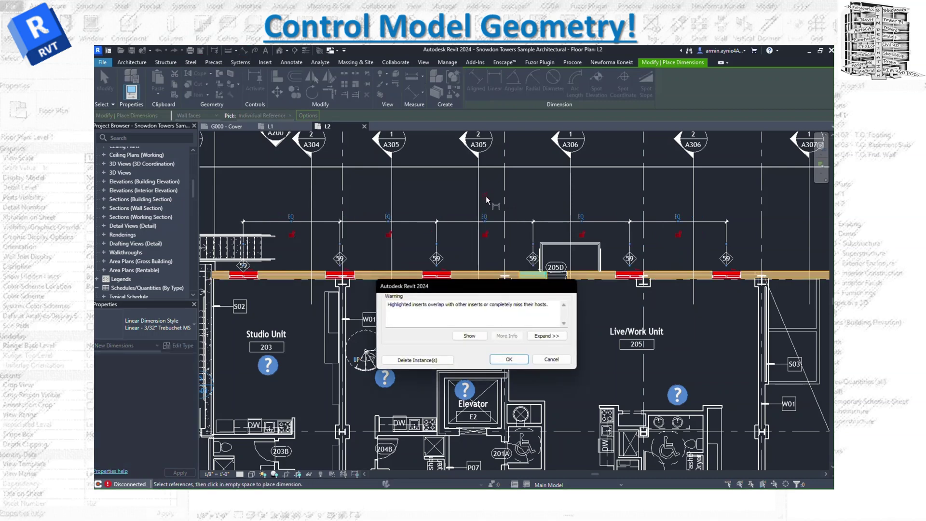
{"action": "left_click", "coordinate": [507, 359]}
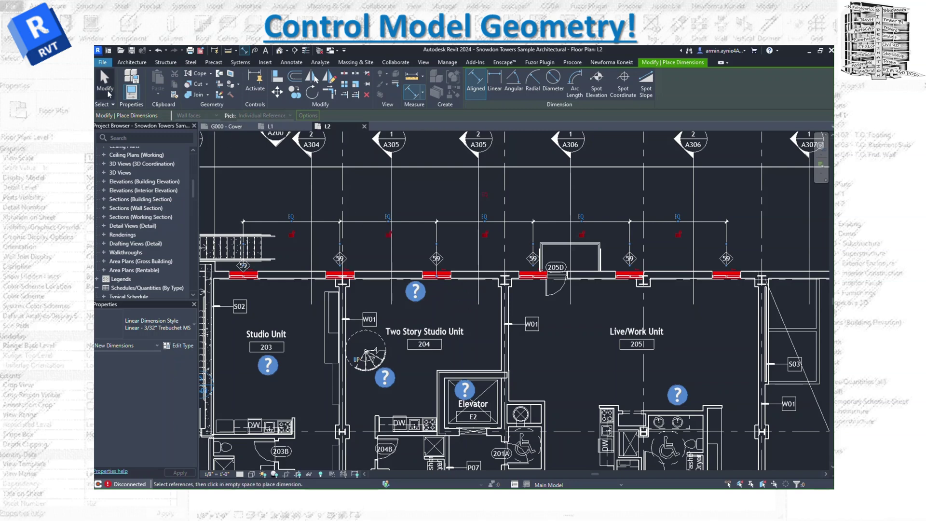
{"action": "key", "text": "Escape"}
{"action": "key", "text": "Escape"}
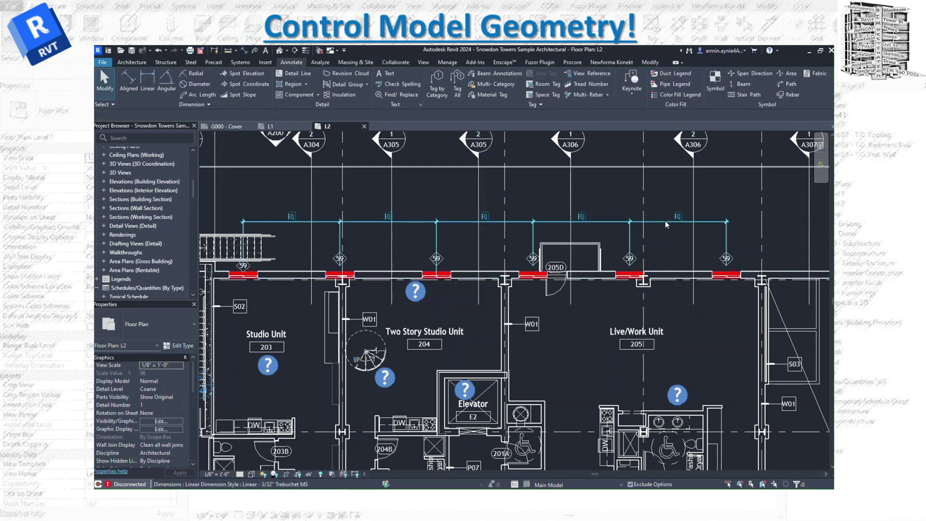
Try moving the Studio Unit 203 window along the wall toward the second window to test the equal spacing, and undo the move
{"action": "left_click", "coordinate": [250, 276]}
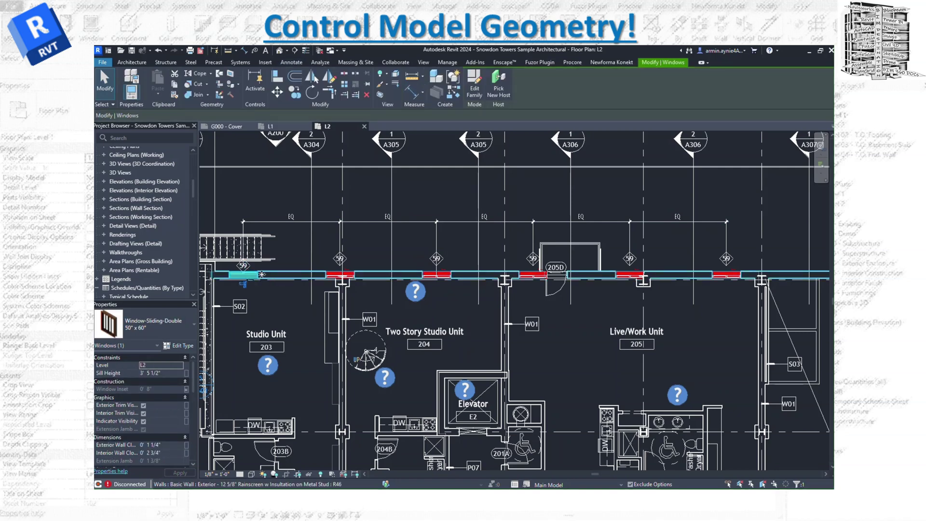
{"action": "left_click_drag", "start_coordinate": [270, 274], "coordinate": [294, 275]}
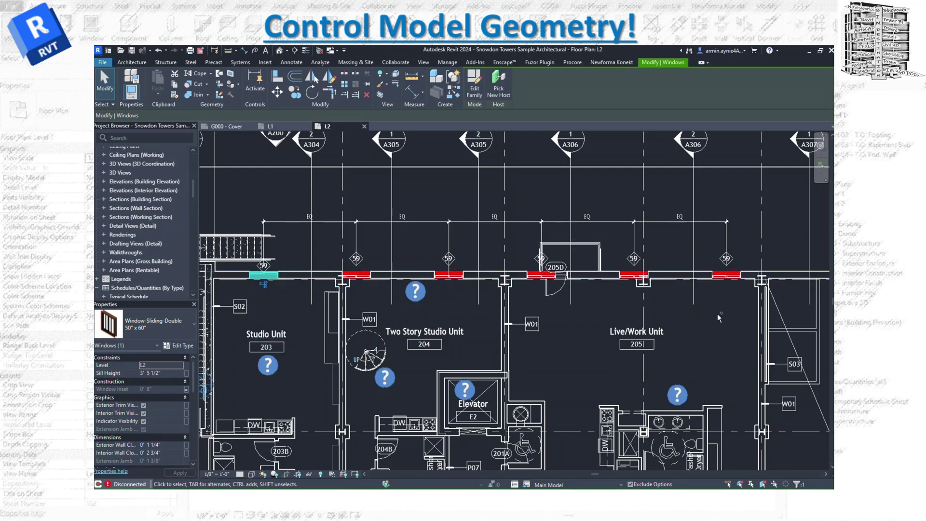
{"action": "key", "text": "ctrl+z"}
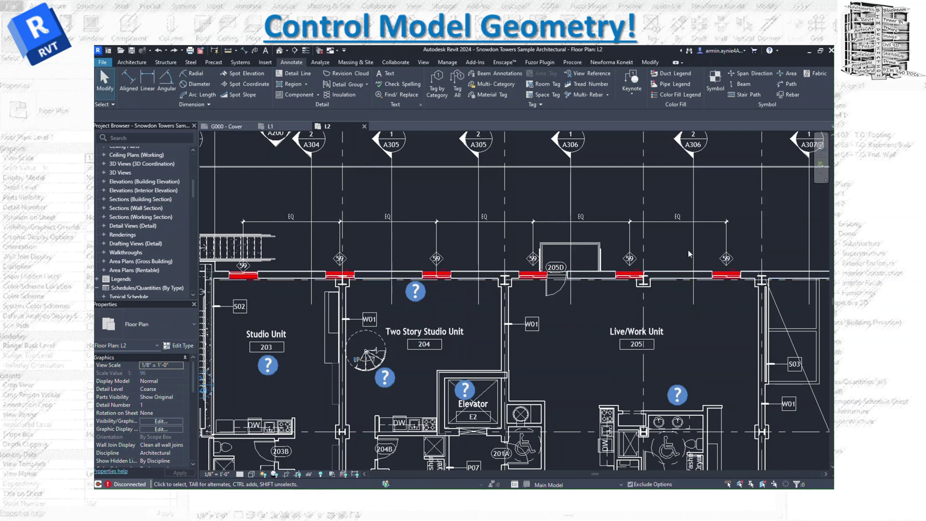
Delete the equality dimension string above the windows while leaving the windows constrained
{"action": "left_click", "coordinate": [528, 226]}
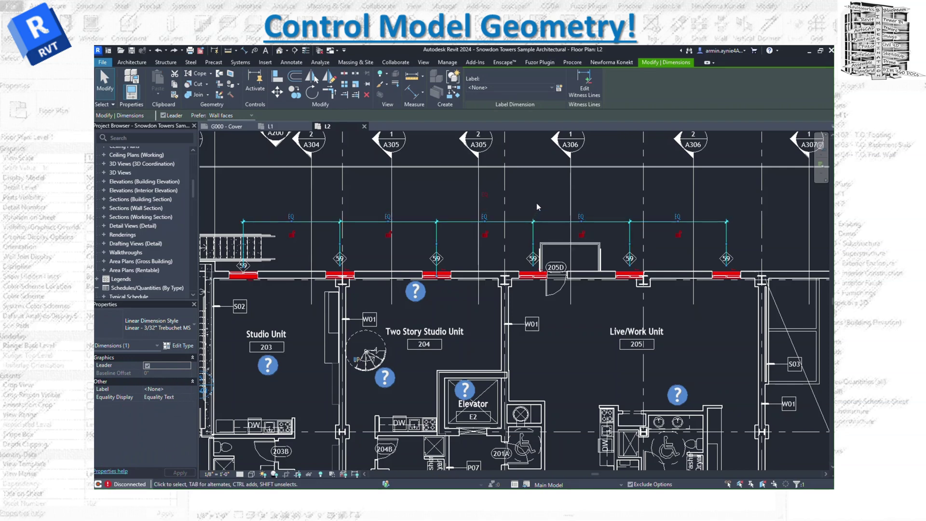
{"action": "key", "text": "Delete"}
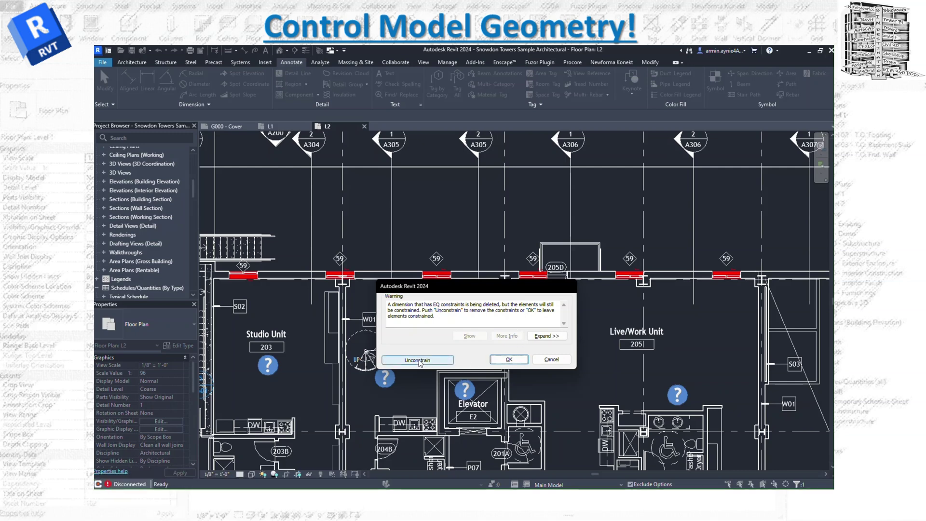
{"action": "left_click", "coordinate": [507, 360]}
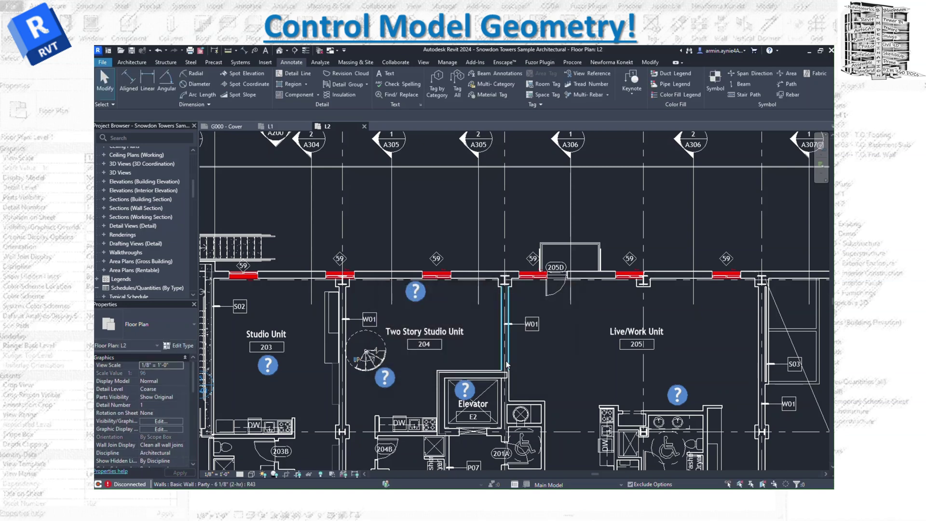
Try moving the Studio Unit 203 window along the wall to test the equality constraint without its dimension string
{"action": "left_click", "coordinate": [247, 279]}
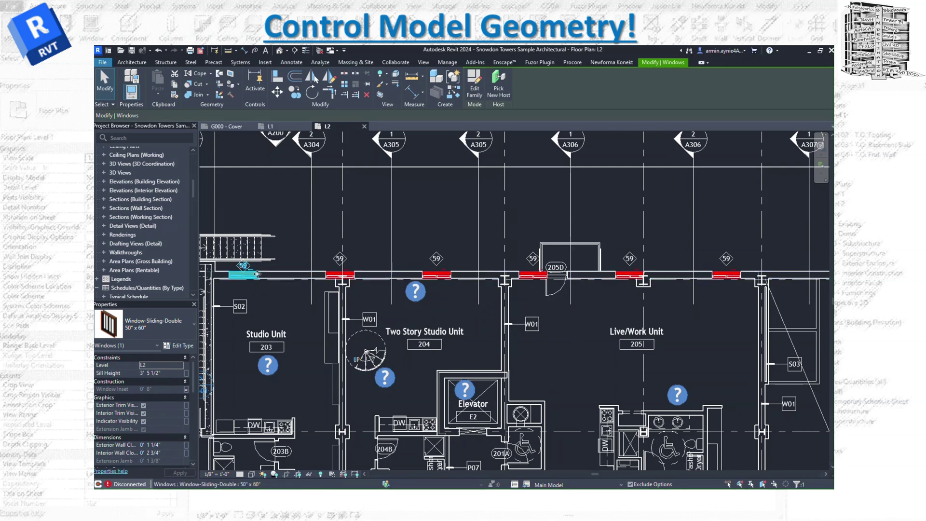
{"action": "left_click_drag", "start_coordinate": [260, 274], "coordinate": [279, 276]}
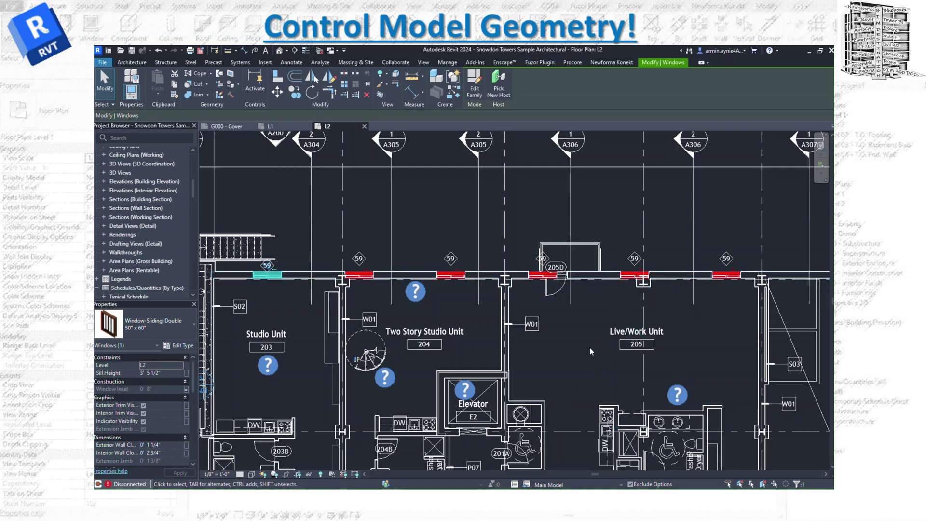
{"action": "key", "text": "Escape"}
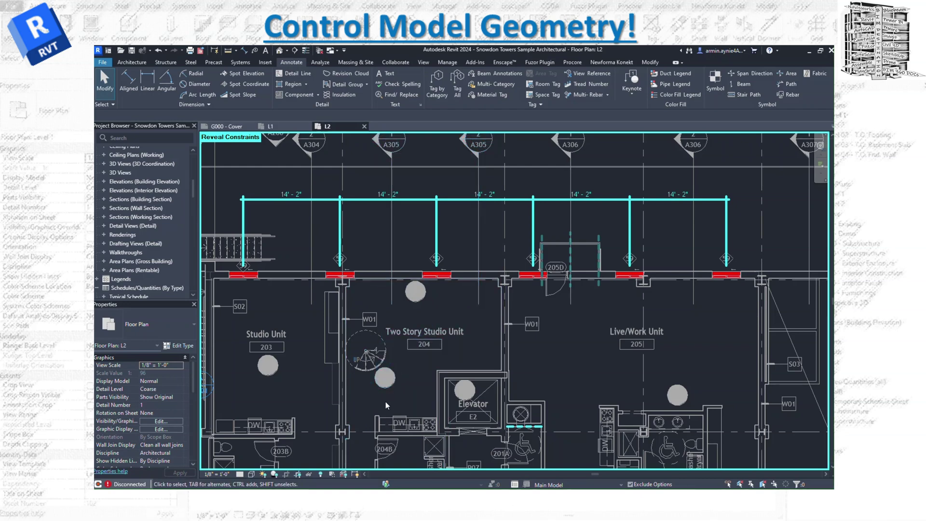
Reveal the constraints in the plan and remove the equality constraint from the six-window dimension string
{"action": "left_click", "coordinate": [356, 474]}
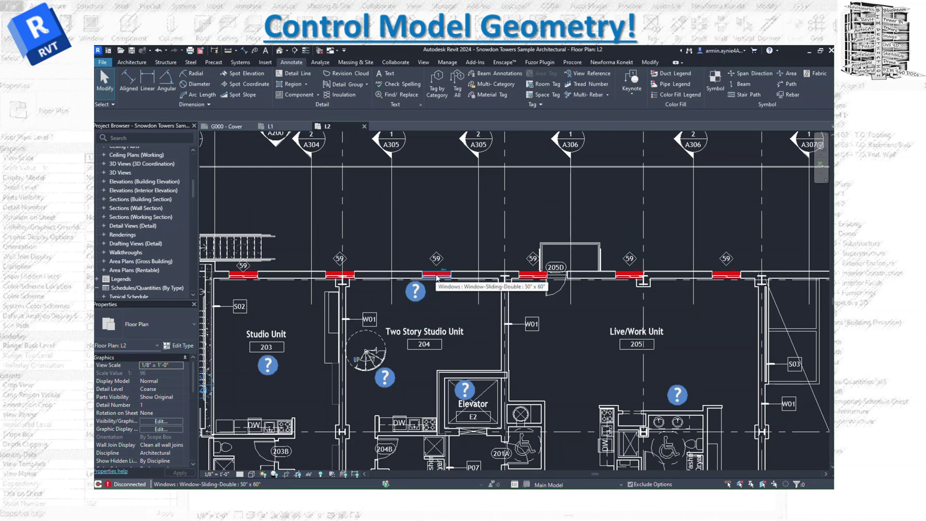
{"action": "left_click", "coordinate": [436, 276]}
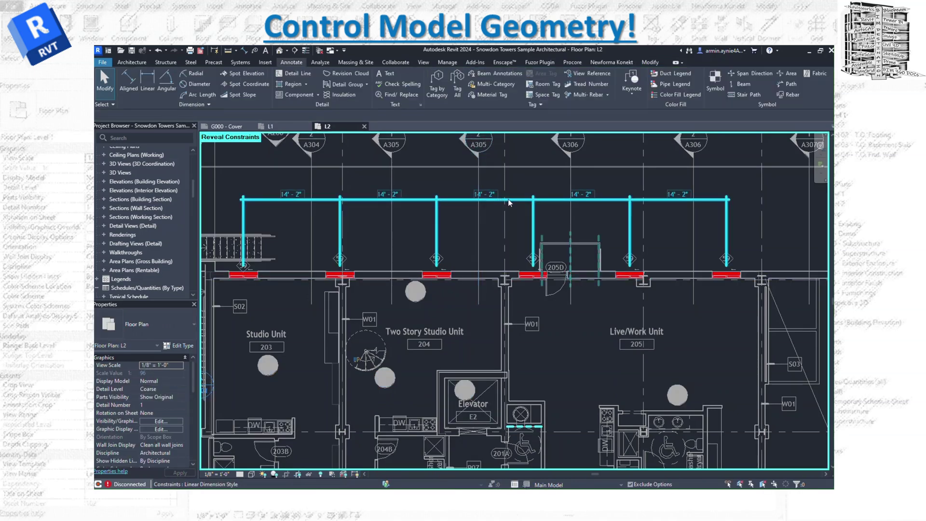
{"action": "left_click", "coordinate": [508, 198]}
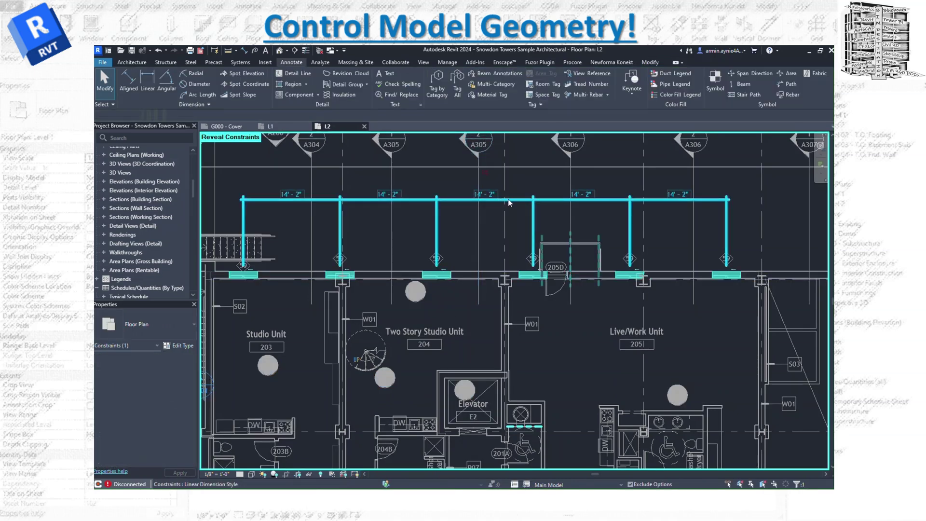
{"action": "left_click", "coordinate": [485, 173]}
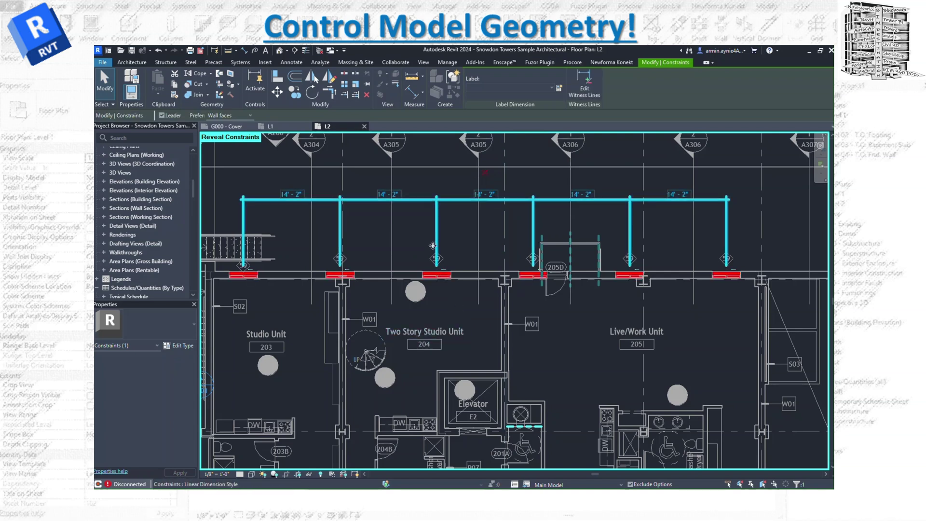
{"action": "key", "text": "Escape"}
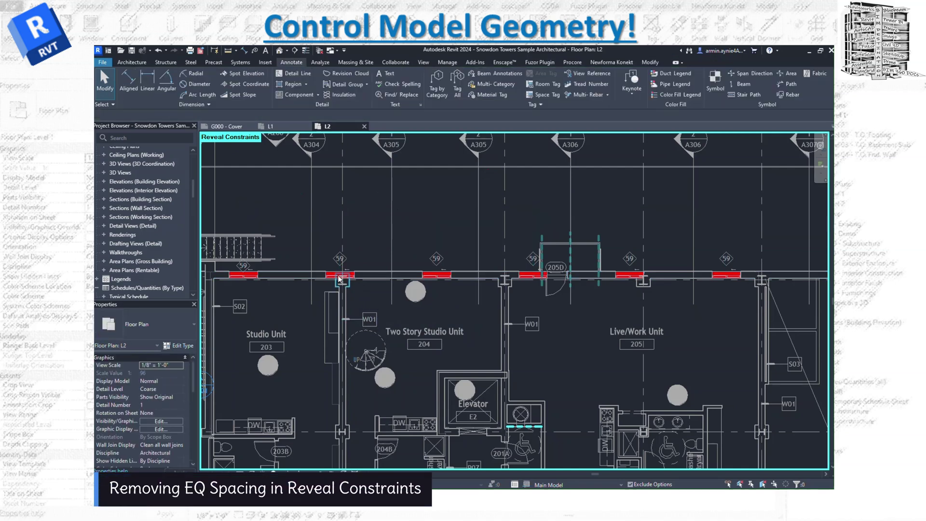
Move the second window from the staircase end along the exterior wall into Studio Unit 203
{"action": "left_click", "coordinate": [333, 276]}
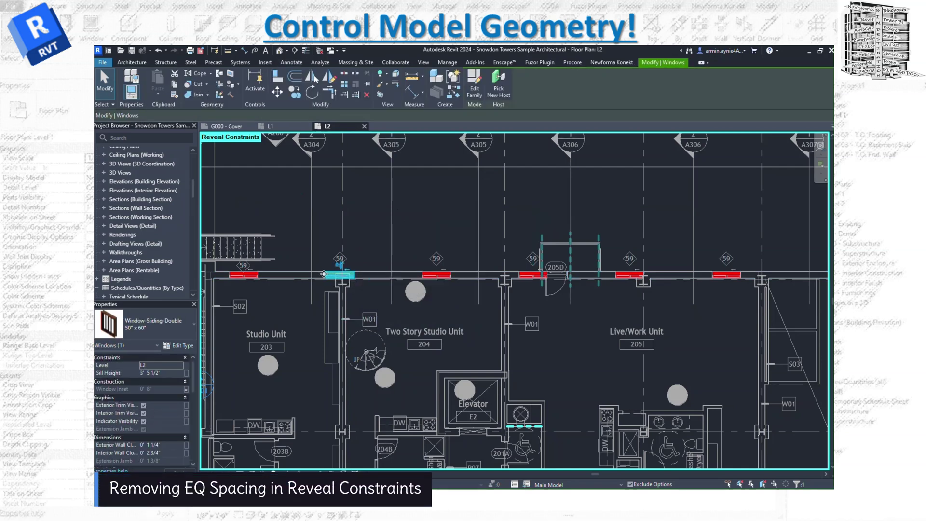
{"action": "left_click_drag", "start_coordinate": [310, 277], "coordinate": [311, 278]}
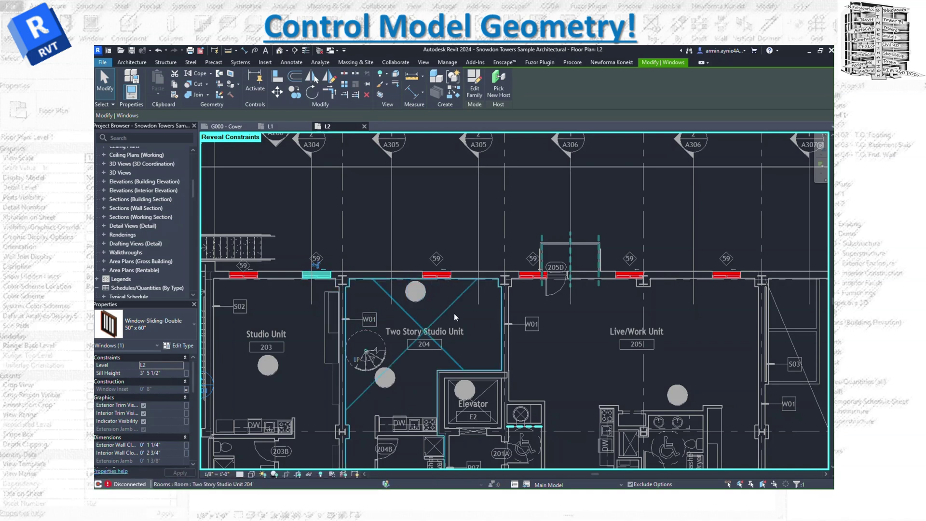
Flip the facing of the window between door 205D and the last window, and move it along the wall closer to the door
{"action": "left_click", "coordinate": [629, 276]}
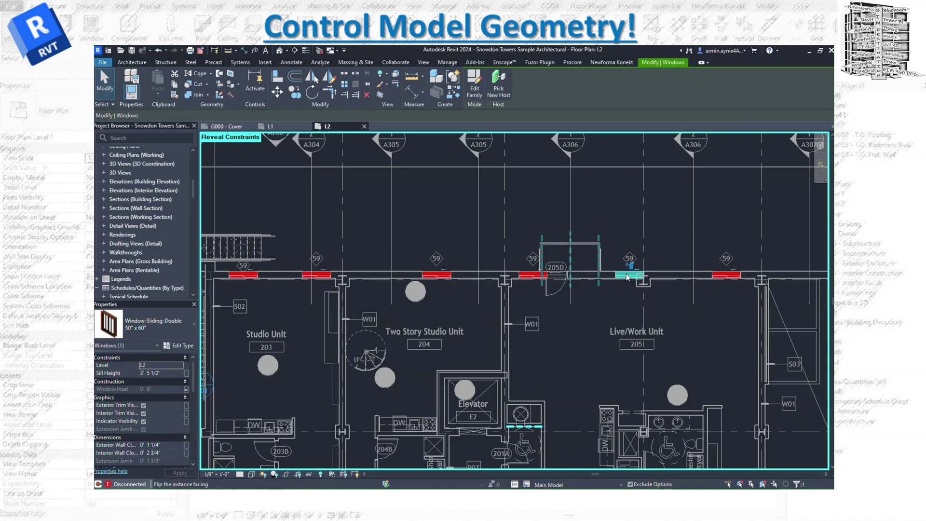
{"action": "left_click", "coordinate": [630, 265]}
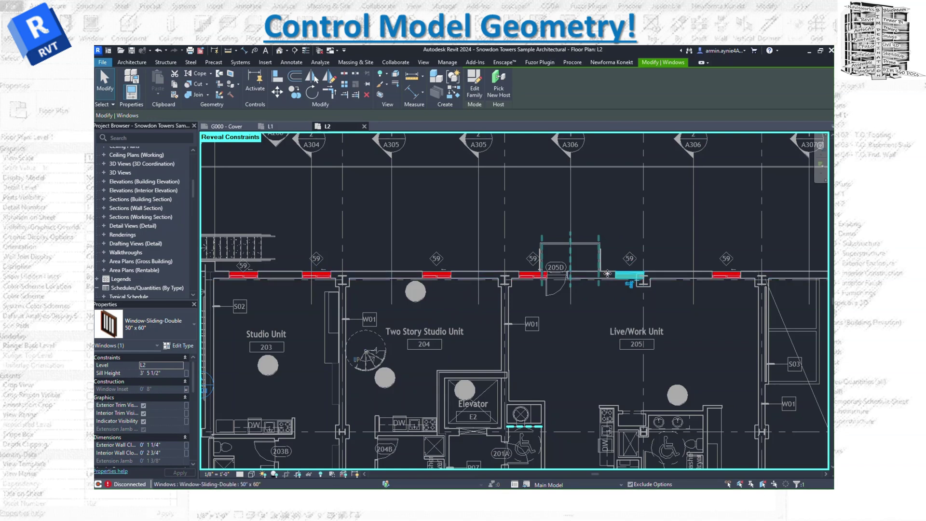
{"action": "left_click_drag", "start_coordinate": [607, 274], "coordinate": [594, 283]}
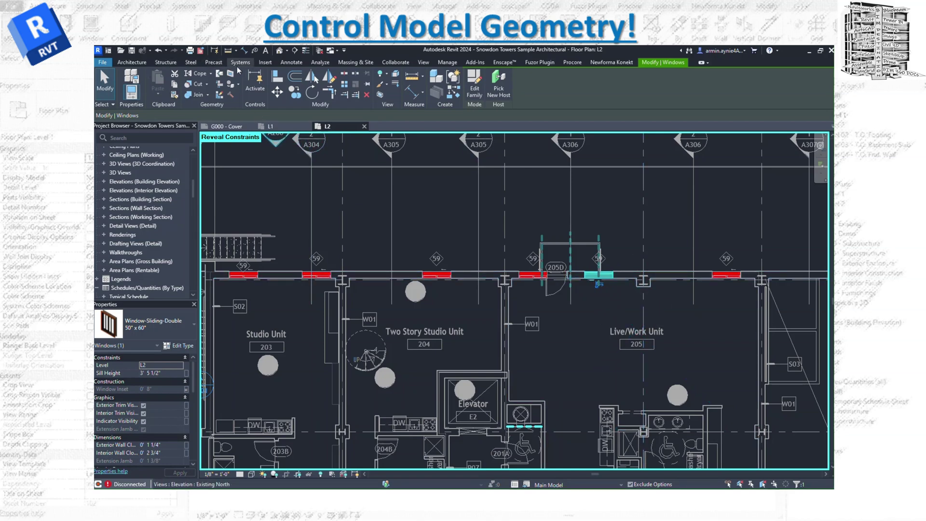
Place an aligned dimension string through the centers of the Unit 204 window, the window beside door 205D and the last window, and equalize its spacing
{"action": "left_click", "coordinate": [291, 63]}
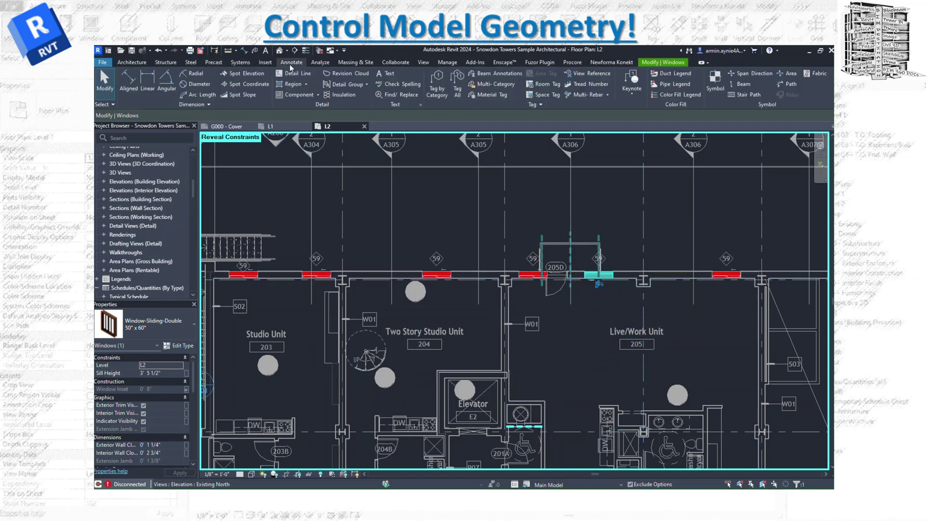
{"action": "left_click", "coordinate": [130, 81]}
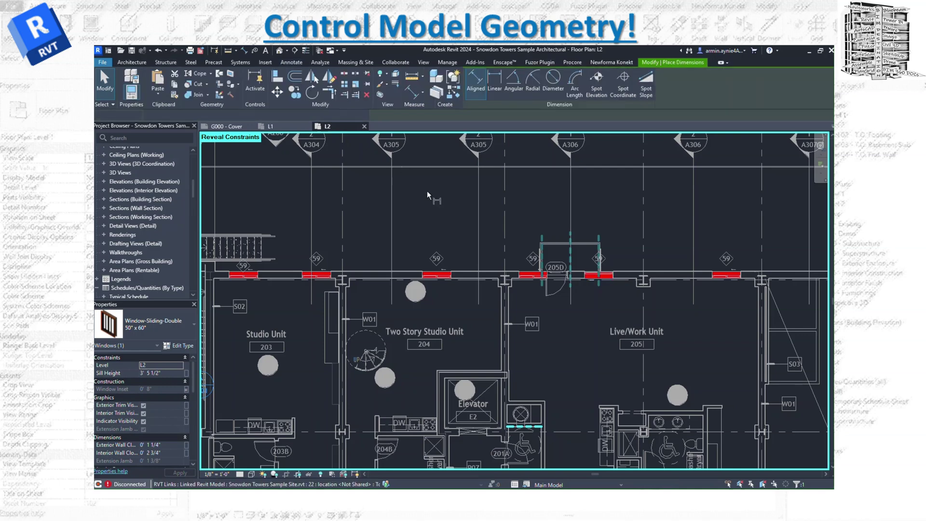
{"action": "left_click", "coordinate": [438, 273]}
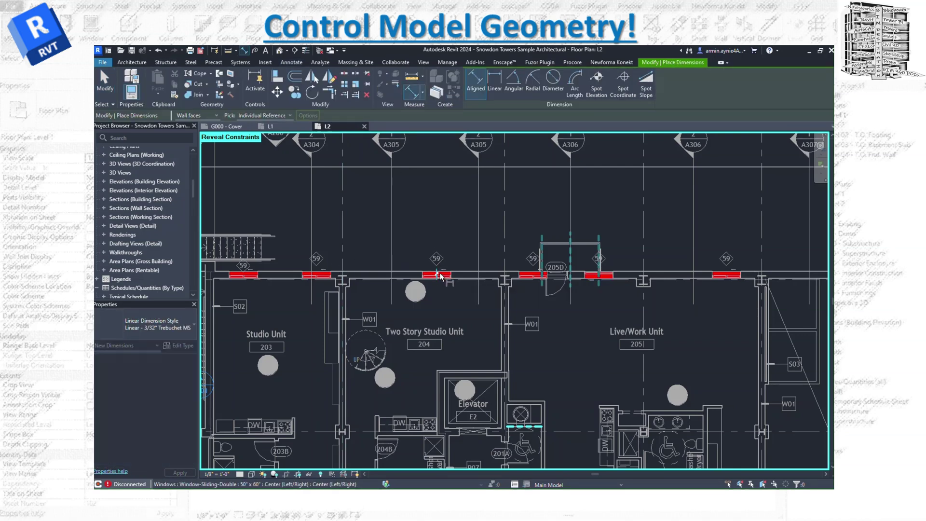
{"action": "left_click", "coordinate": [533, 273]}
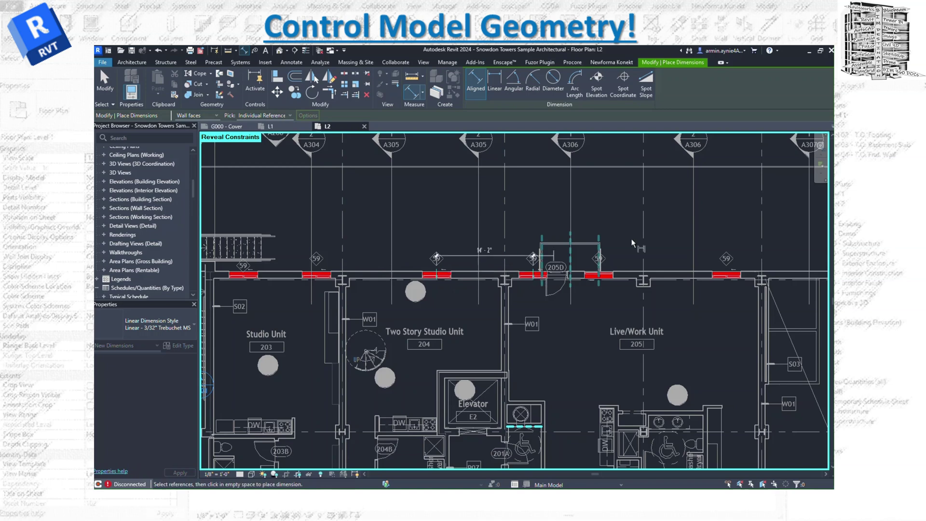
{"action": "left_click", "coordinate": [727, 274]}
{"action": "left_click", "coordinate": [742, 224]}
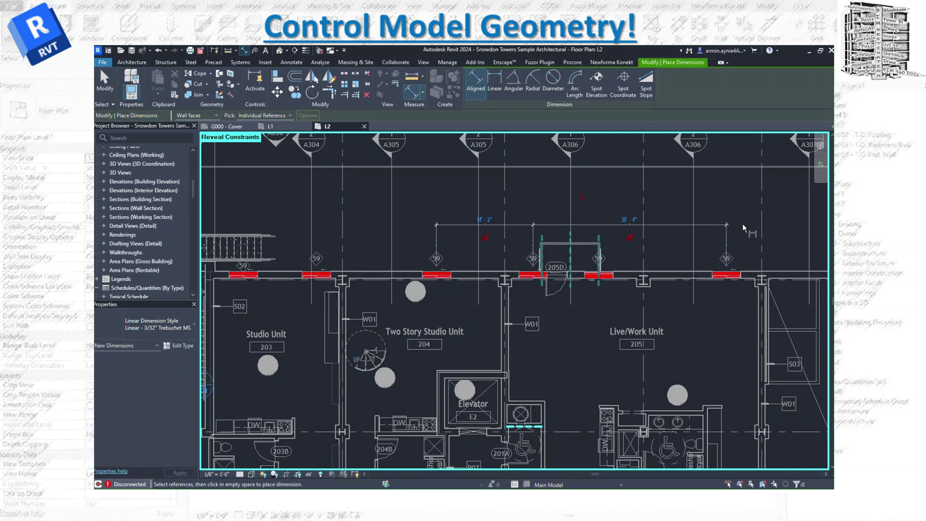
{"action": "left_click", "coordinate": [581, 197]}
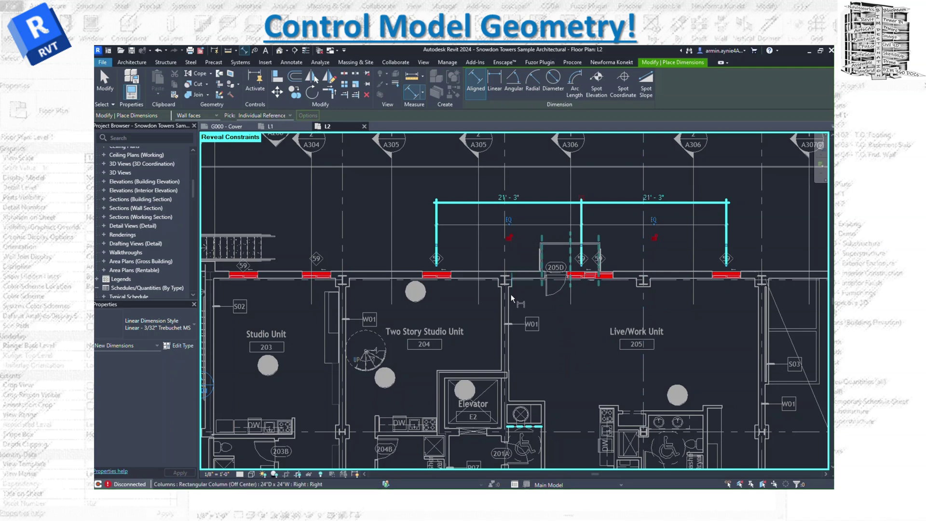
Turn off Reveal Constraints and delete the three-window EQ dimension string, choosing to unconstrain the windows
{"action": "left_click", "coordinate": [356, 474]}
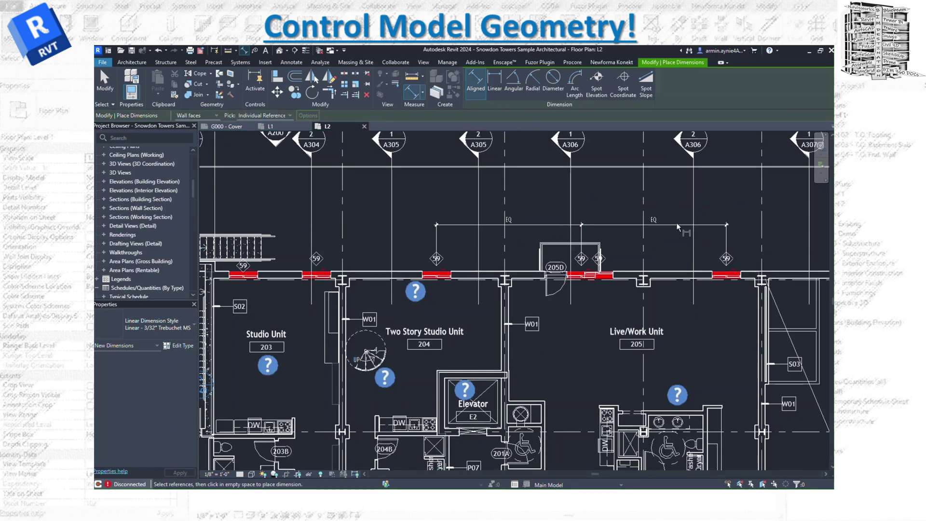
{"action": "key", "text": "Escape"}
{"action": "key", "text": "Escape"}
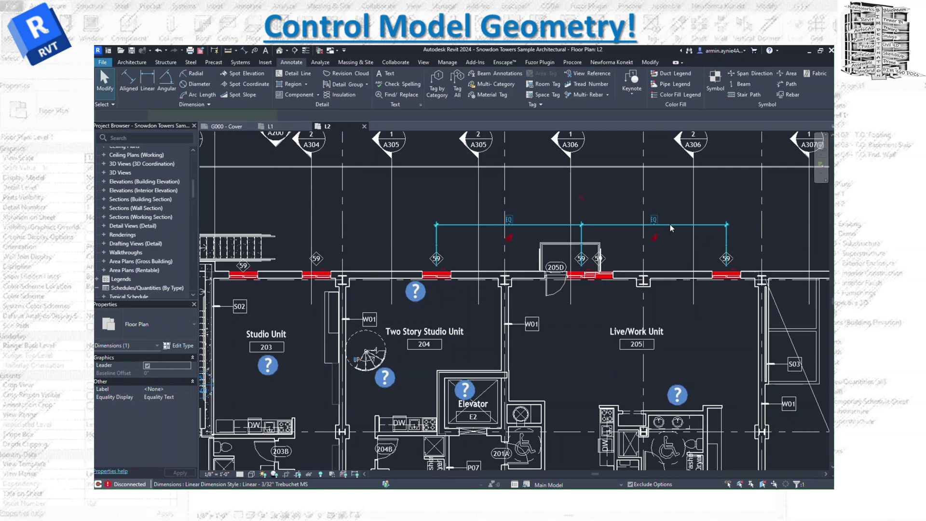
{"action": "left_click", "coordinate": [670, 225]}
{"action": "key", "text": "Delete"}
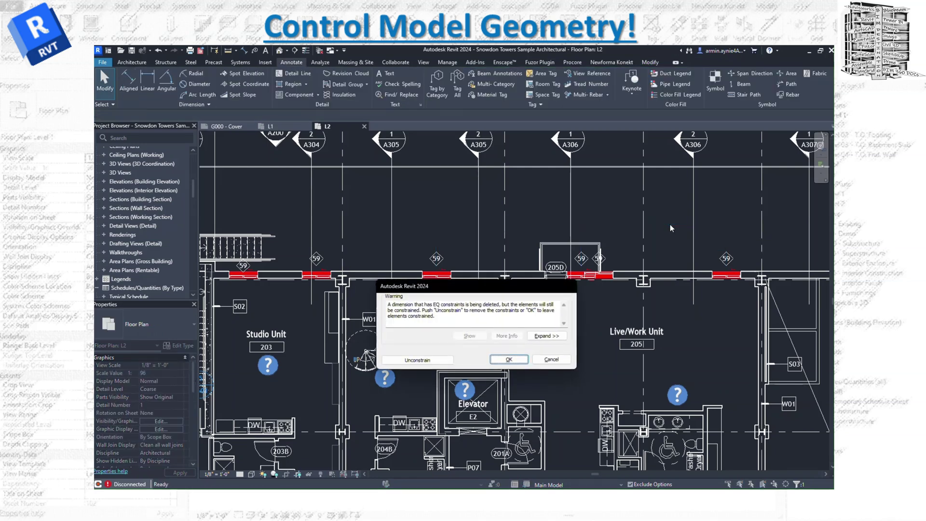
{"action": "left_click", "coordinate": [442, 360]}
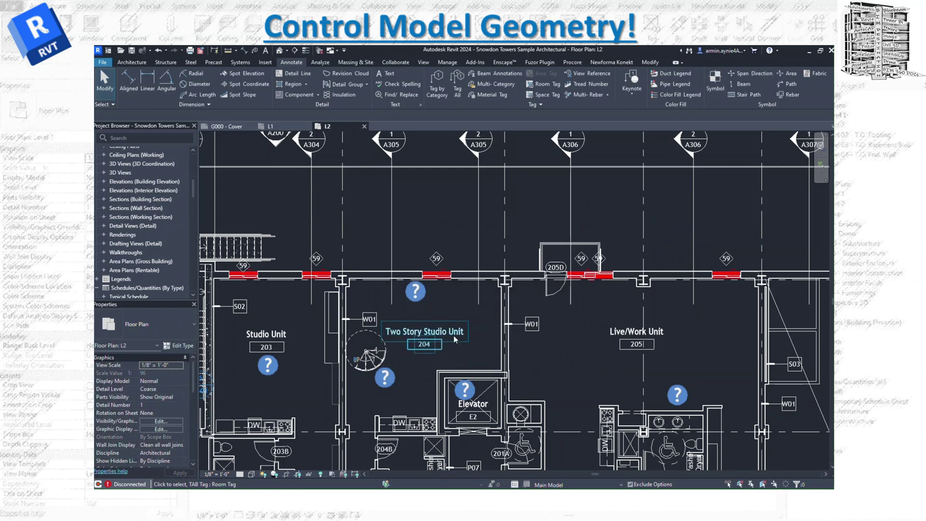
Move the overlapping window beside door 205D along the exterior wall, past the column, to just before the last window in Live/Work Unit 205
{"action": "left_click", "coordinate": [608, 279]}
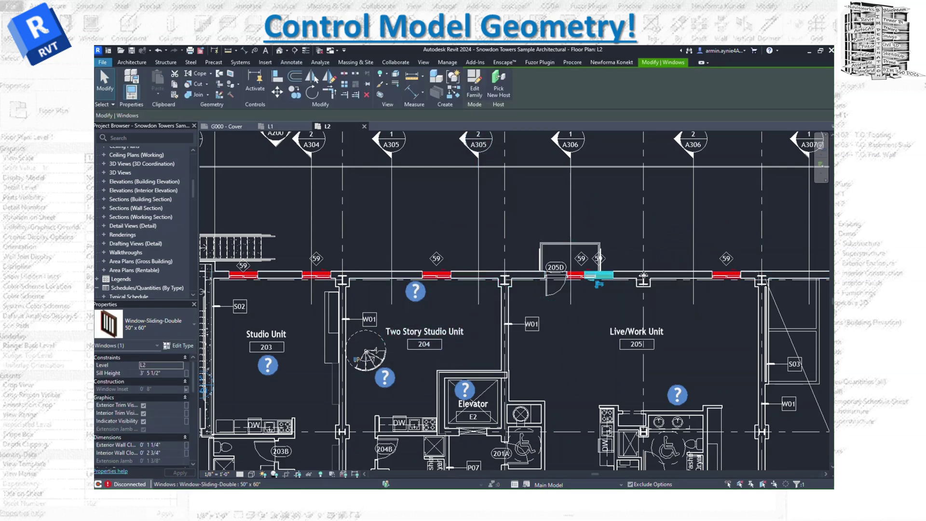
{"action": "left_click_drag", "start_coordinate": [673, 275], "coordinate": [656, 276]}
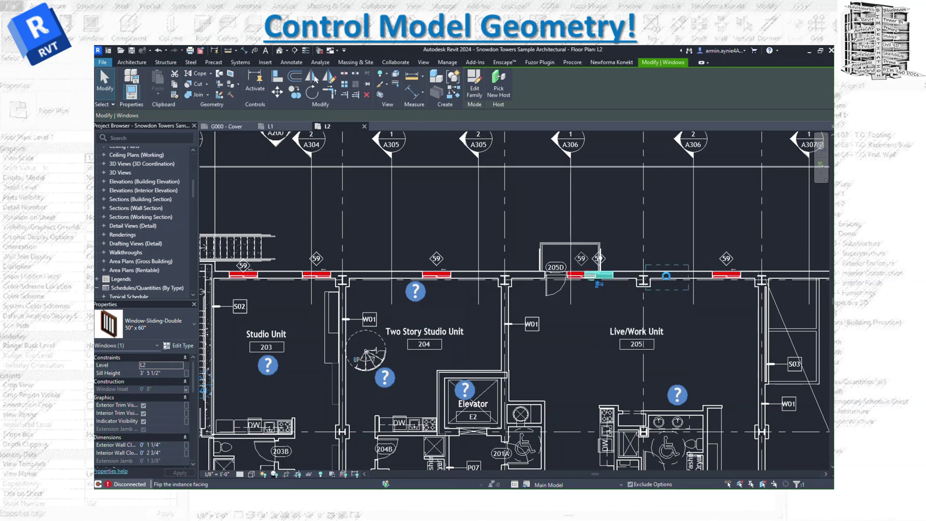
{"action": "left_click_drag", "start_coordinate": [666, 276], "coordinate": [666, 276]}
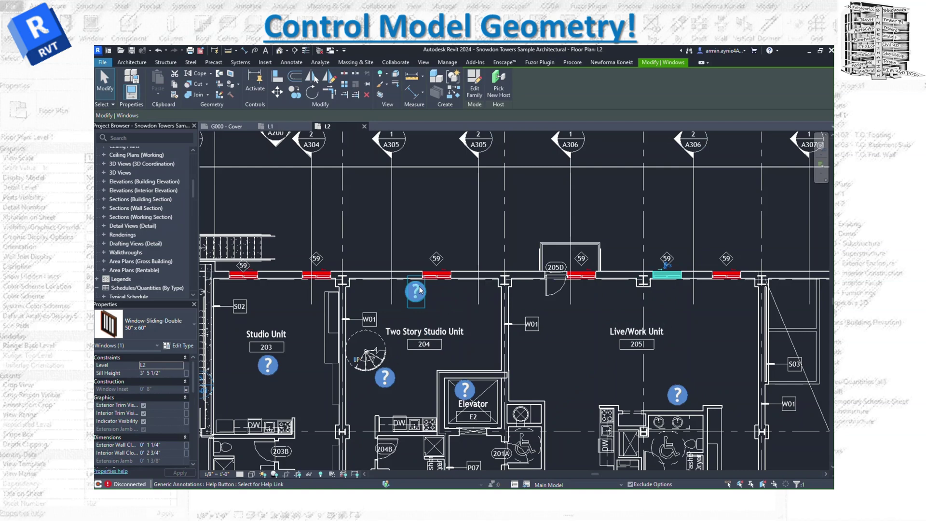